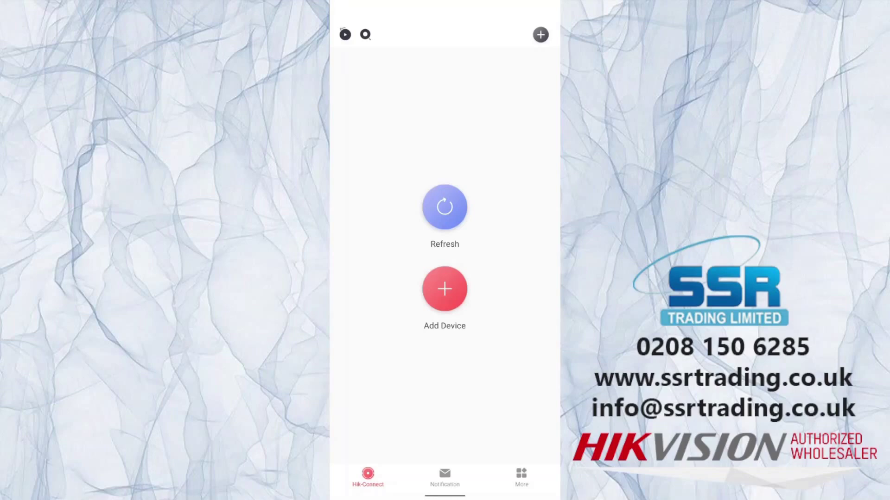
{"action": "left_click", "coordinate": [540, 35]}
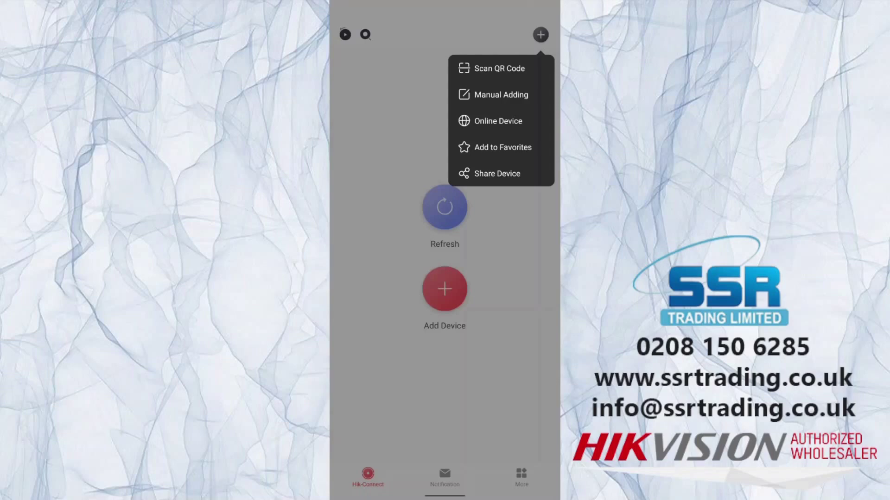
{"action": "key", "text": "Escape"}
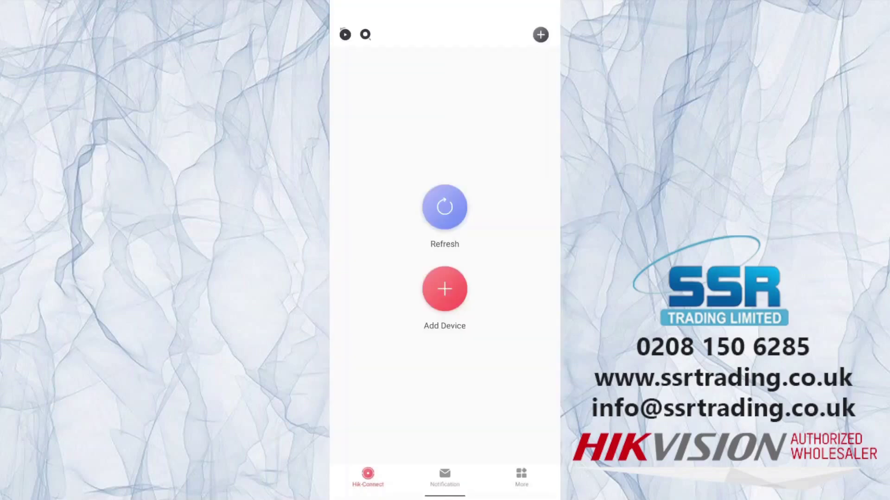
{"action": "left_click", "coordinate": [540, 34]}
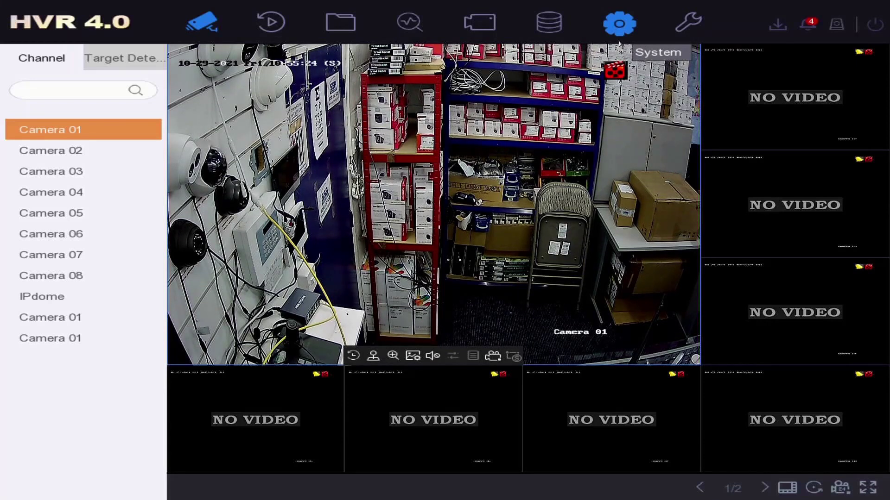
- Go to the recorder's Network > Advanced settings and show the Platform Access tab
{"action": "left_click", "coordinate": [605, 20]}
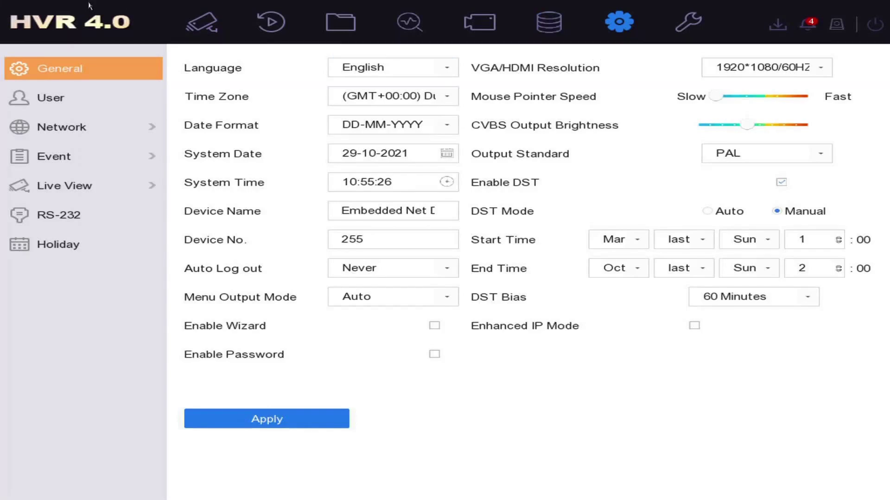
{"action": "left_click", "coordinate": [110, 128]}
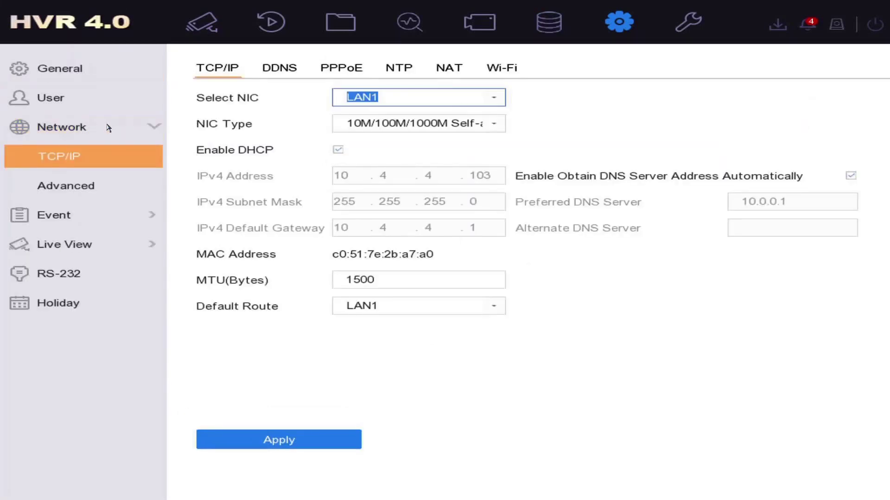
{"action": "left_click", "coordinate": [123, 189]}
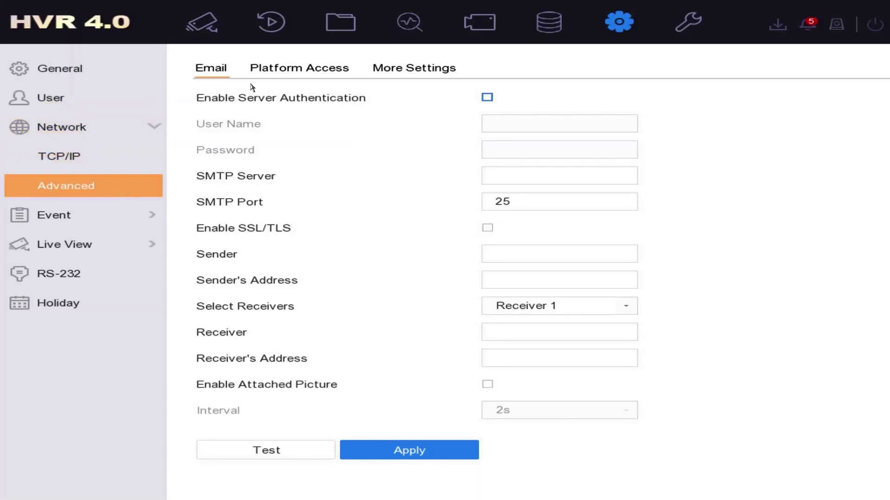
{"action": "left_click", "coordinate": [330, 71]}
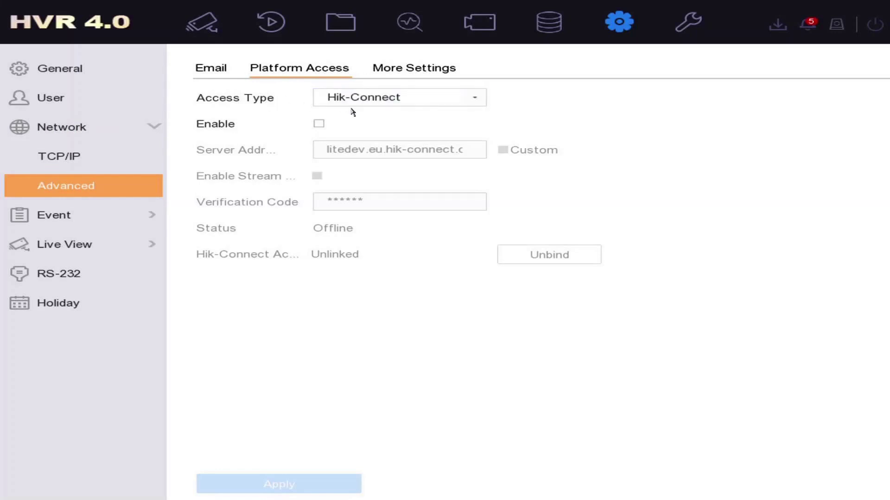
- Enable Hik-Connect access and accept the service terms
{"action": "left_click", "coordinate": [319, 125]}
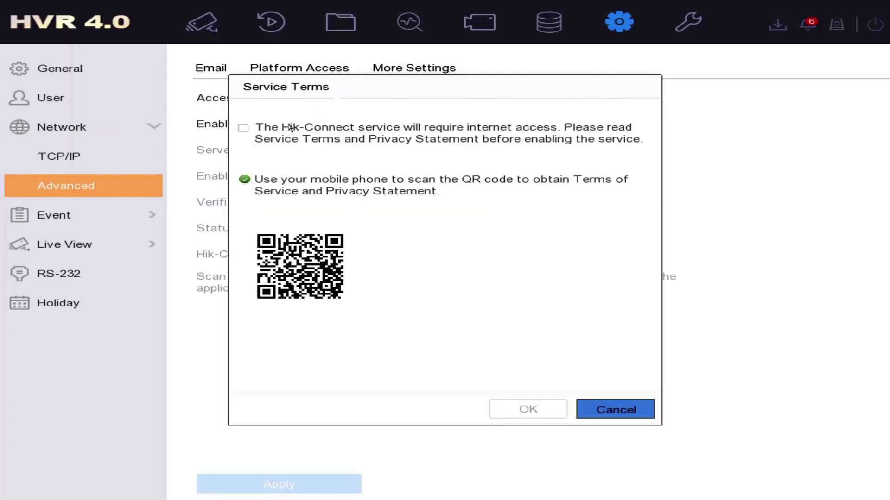
{"action": "left_click", "coordinate": [243, 130]}
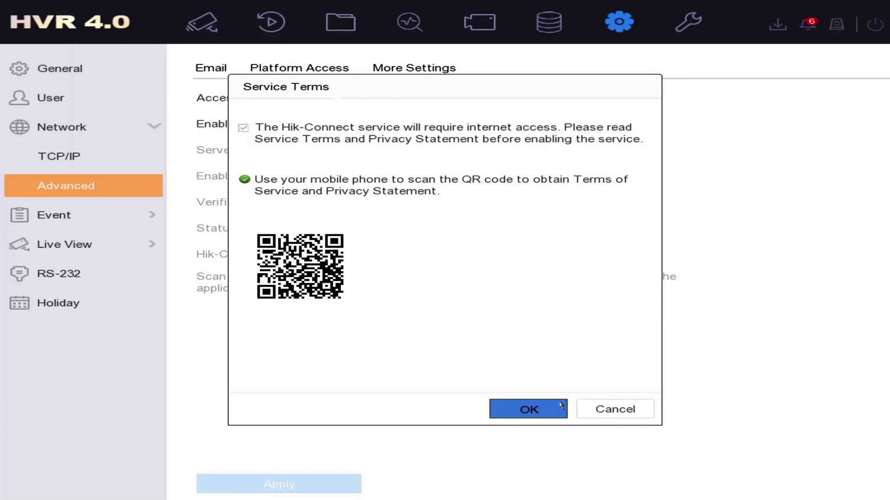
{"action": "left_click", "coordinate": [533, 412]}
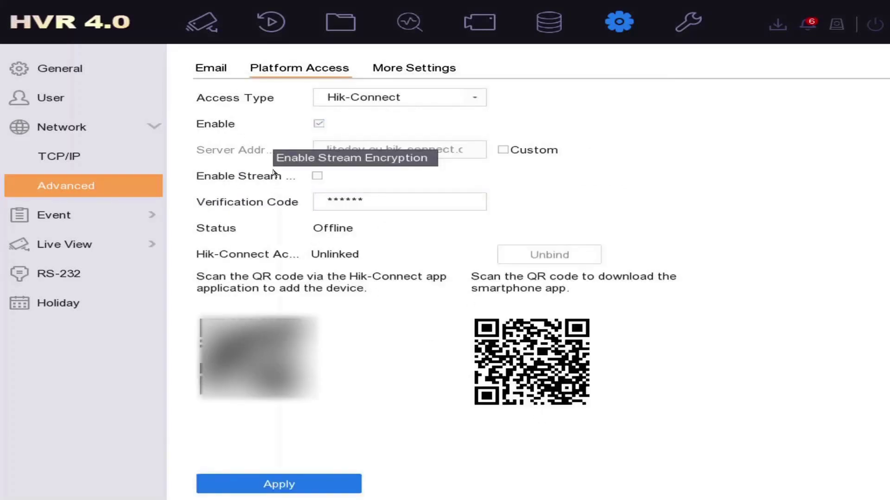
- Replace the verification code with a new six-digit code and apply the settings
{"action": "left_click", "coordinate": [459, 207]}
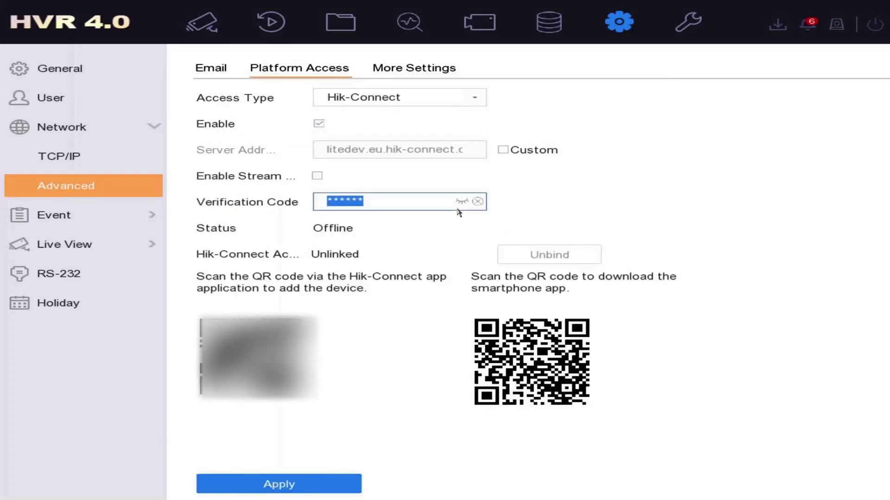
{"action": "left_click", "coordinate": [471, 206]}
{"action": "left_click", "coordinate": [326, 223]}
{"action": "left_click", "coordinate": [352, 224]}
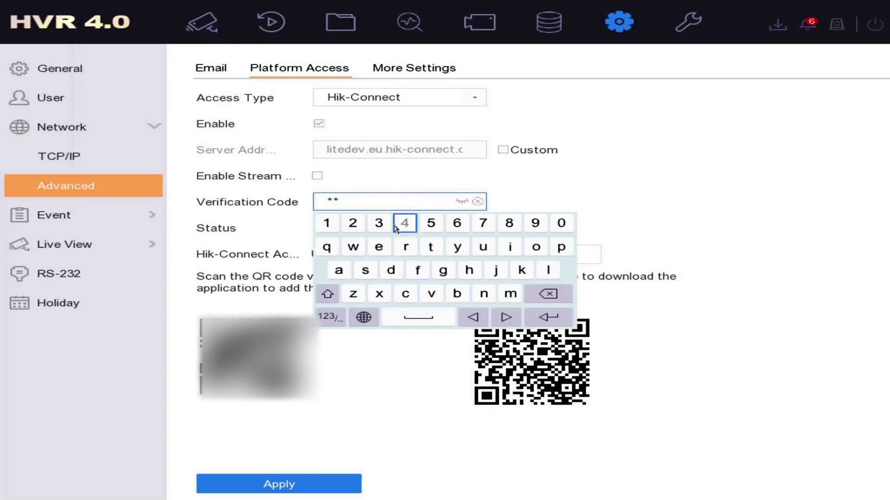
{"action": "left_click", "coordinate": [379, 224]}
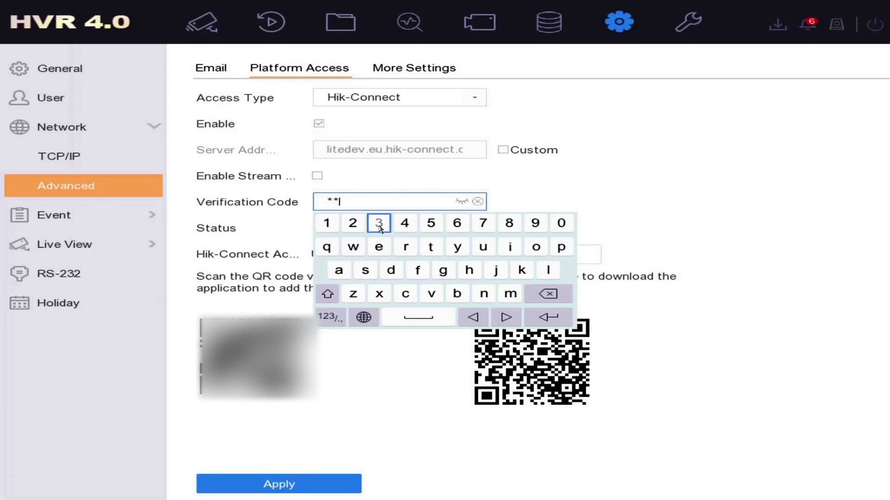
{"action": "left_click", "coordinate": [404, 223]}
{"action": "left_click", "coordinate": [431, 224]}
{"action": "left_click", "coordinate": [457, 225]}
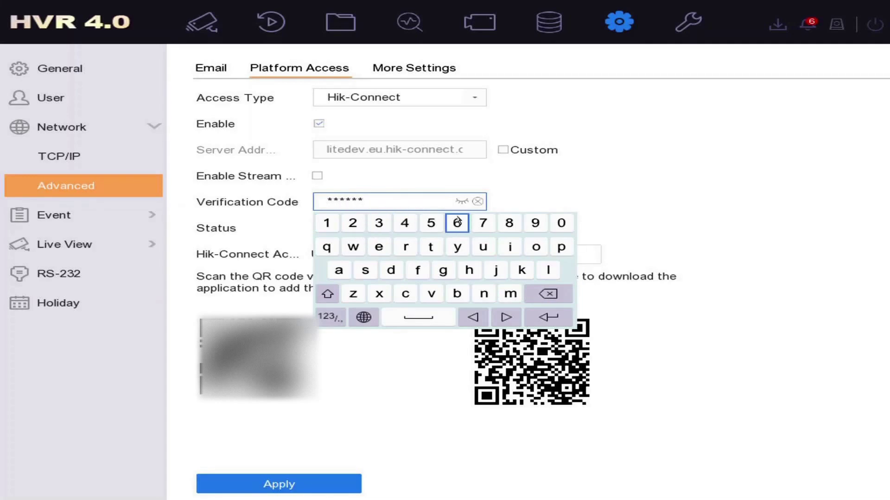
{"action": "left_click", "coordinate": [460, 202]}
{"action": "left_click", "coordinate": [522, 189]}
{"action": "double_click", "coordinate": [394, 198]}
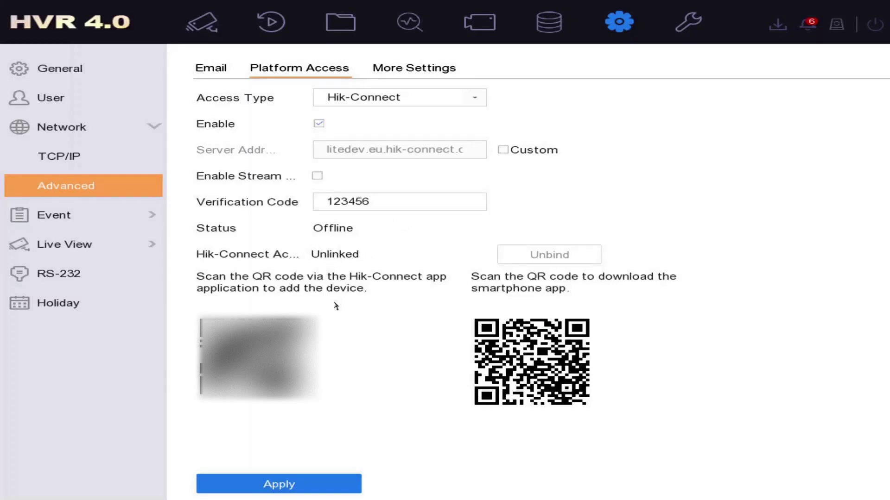
{"action": "left_click", "coordinate": [345, 482]}
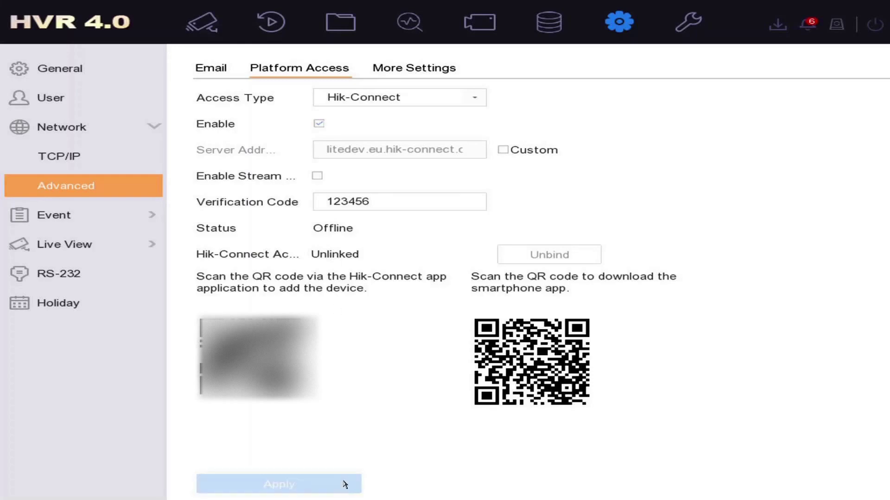
- Reload the Platform Access page via TCP/IP and Advanced to show the device QR code
{"action": "left_click", "coordinate": [118, 159]}
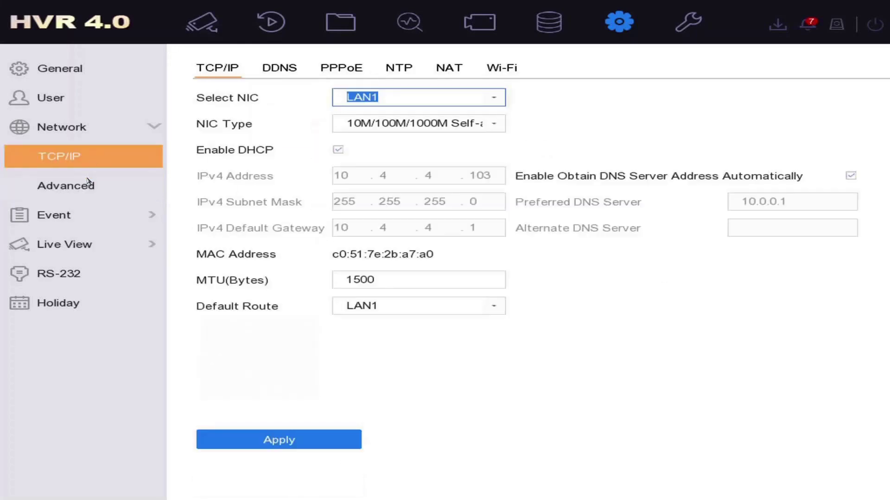
{"action": "left_click", "coordinate": [116, 176]}
{"action": "left_click", "coordinate": [275, 65]}
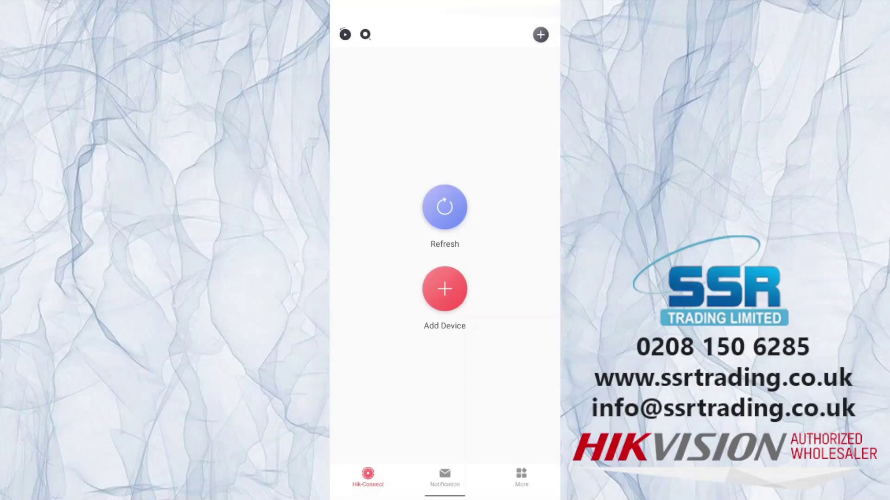
- Start Scan QR Code in Hik-Connect, allowing camera access while using the app
{"action": "left_click", "coordinate": [540, 35]}
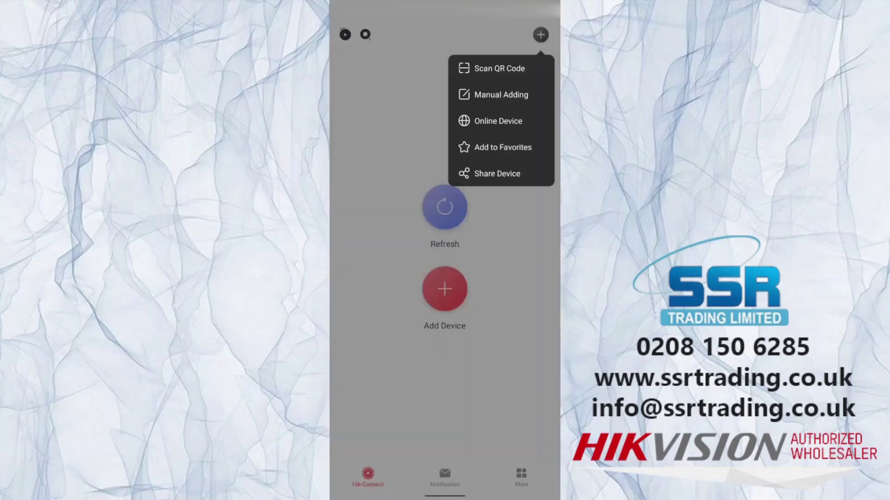
{"action": "left_click", "coordinate": [499, 69]}
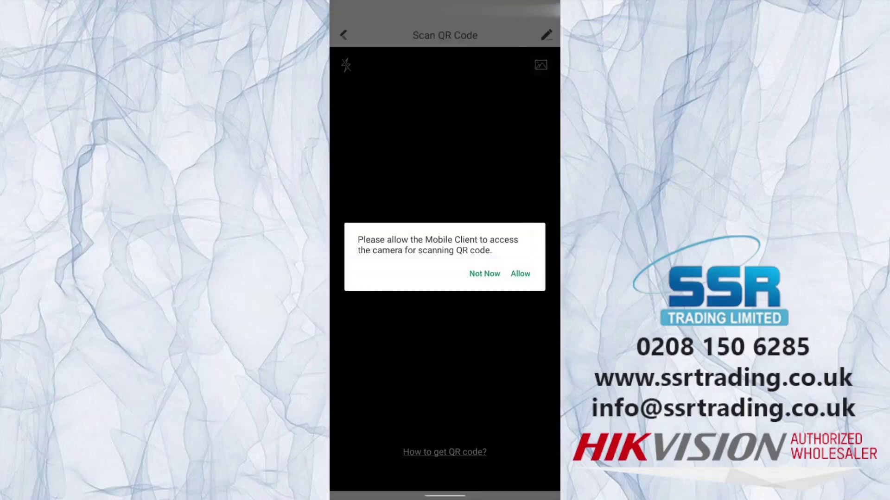
{"action": "left_click", "coordinate": [520, 273]}
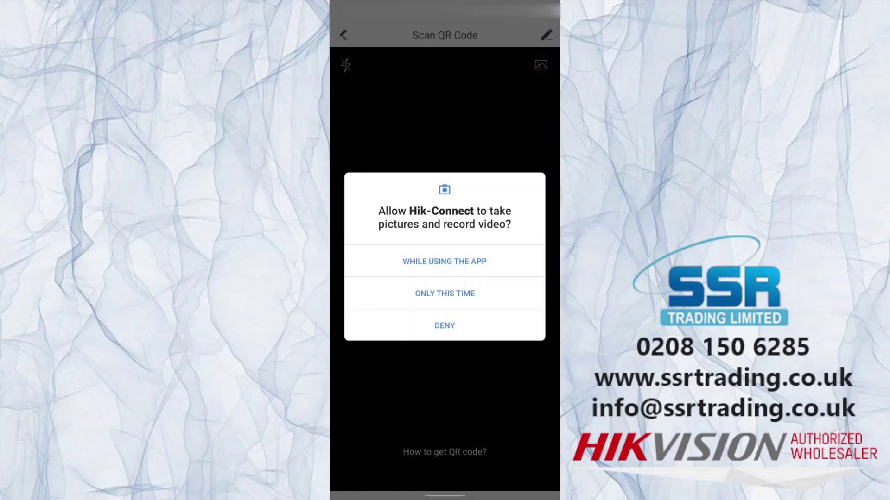
{"action": "left_click", "coordinate": [444, 261]}
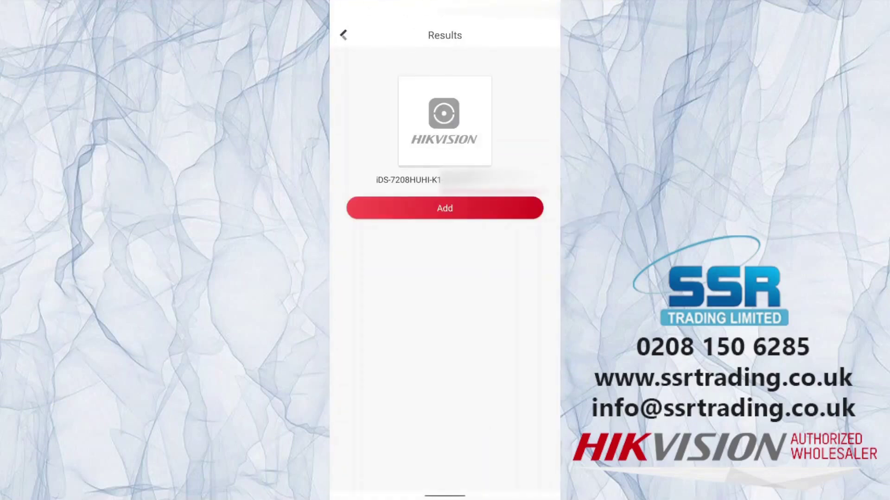
- Add the iDS-7208HUHI-K1 recorder, keep its default alias, and dismiss the push-notification warning
{"action": "left_click", "coordinate": [444, 208]}
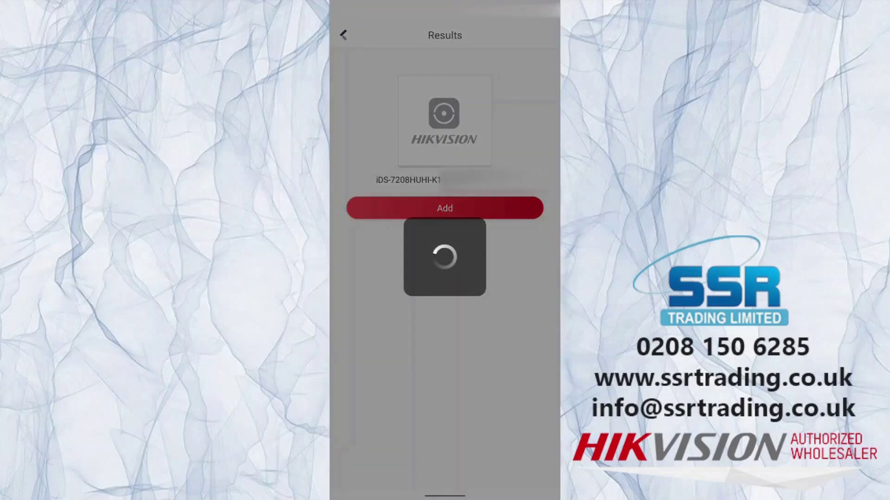
{"action": "left_click", "coordinate": [445, 268]}
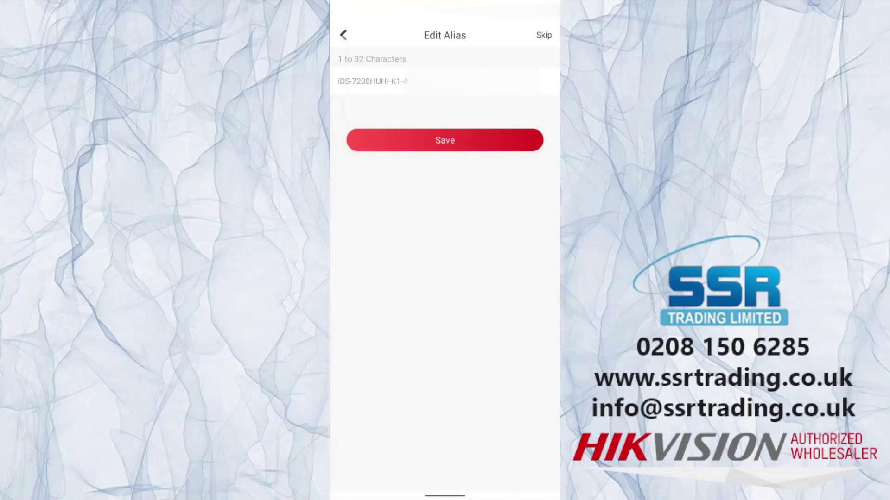
{"action": "left_click", "coordinate": [444, 140]}
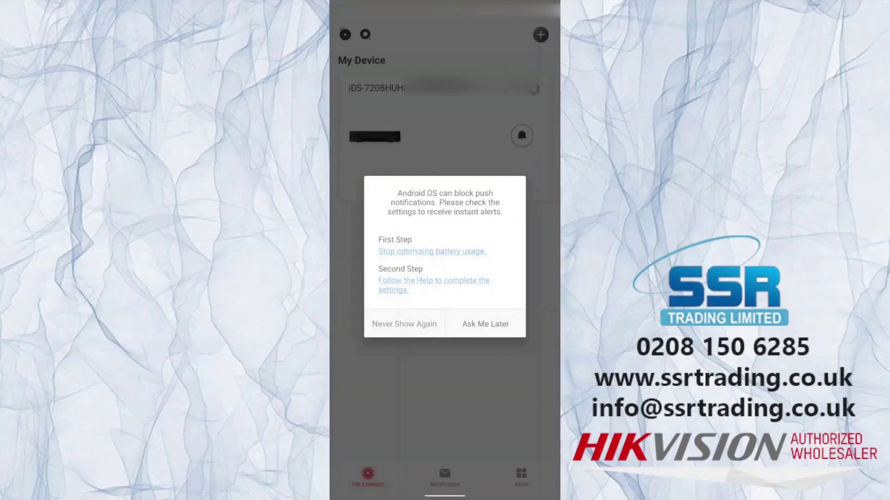
{"action": "key", "text": "Escape"}
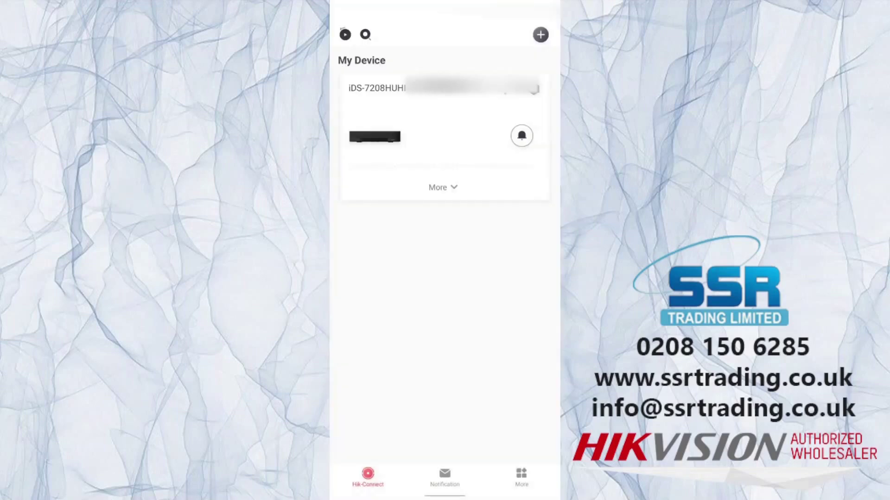